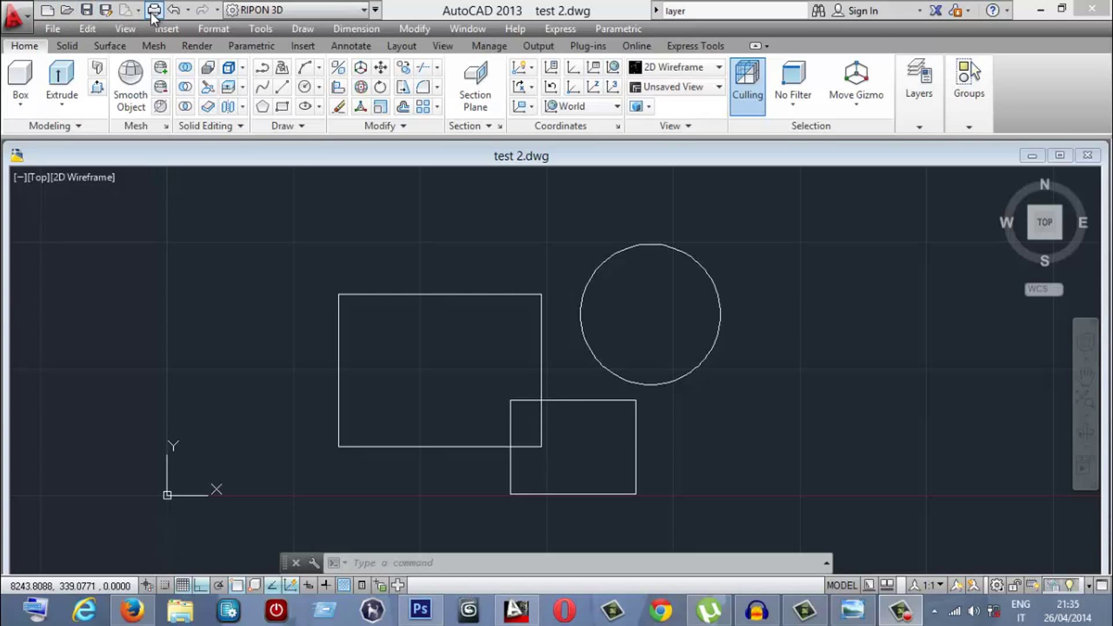
Create a new drawing from the acadiso template, then close Drawing7.dwg
left_click(26, 18)
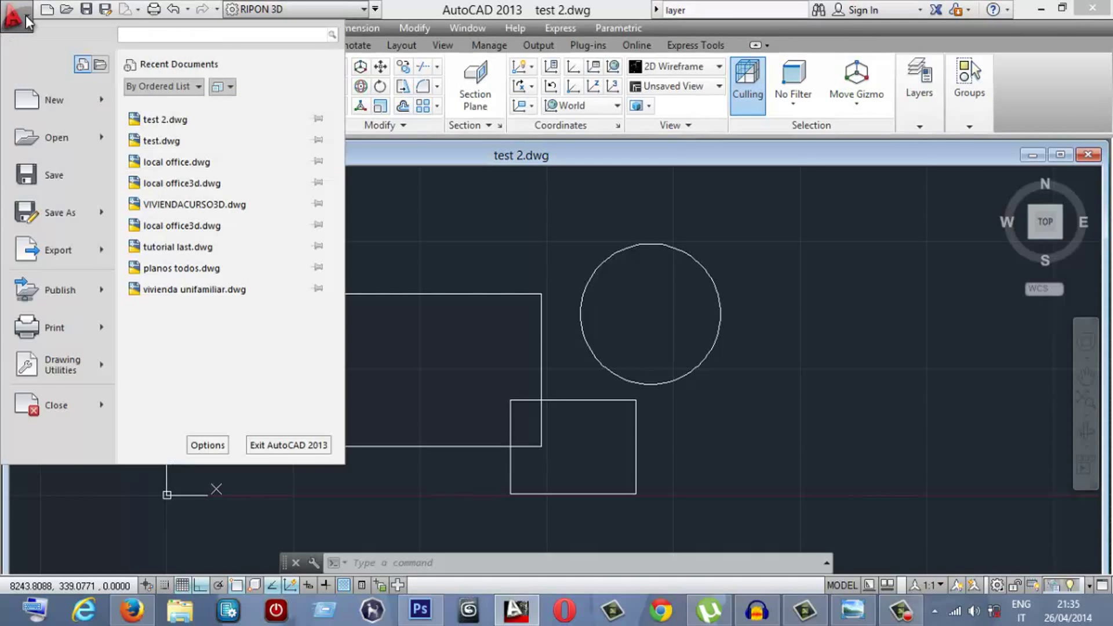
left_click(26, 18)
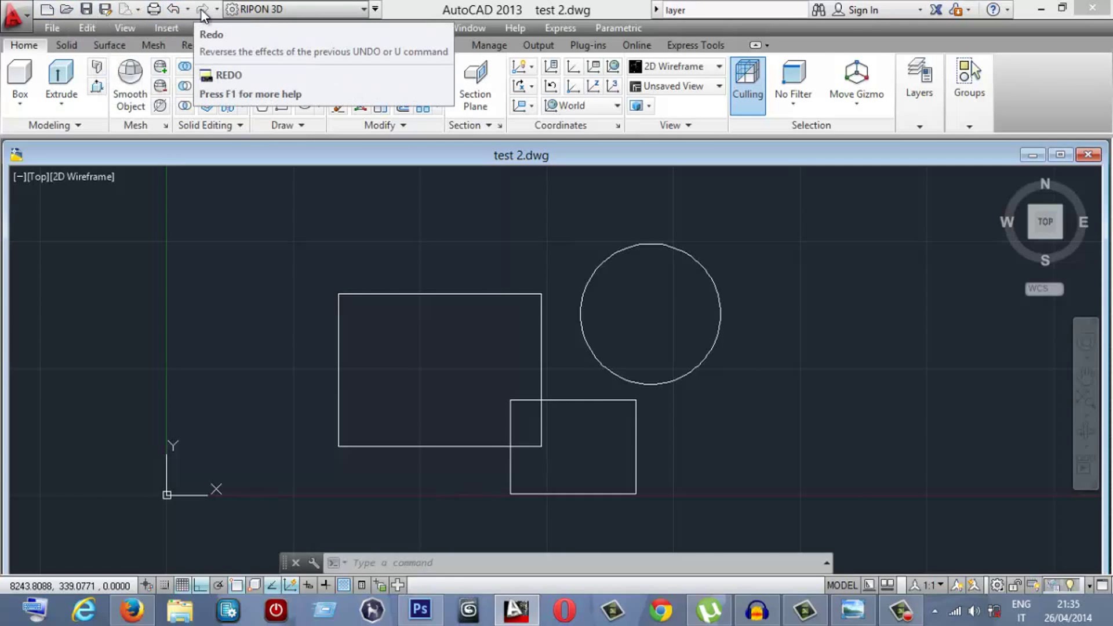
left_click(47, 10)
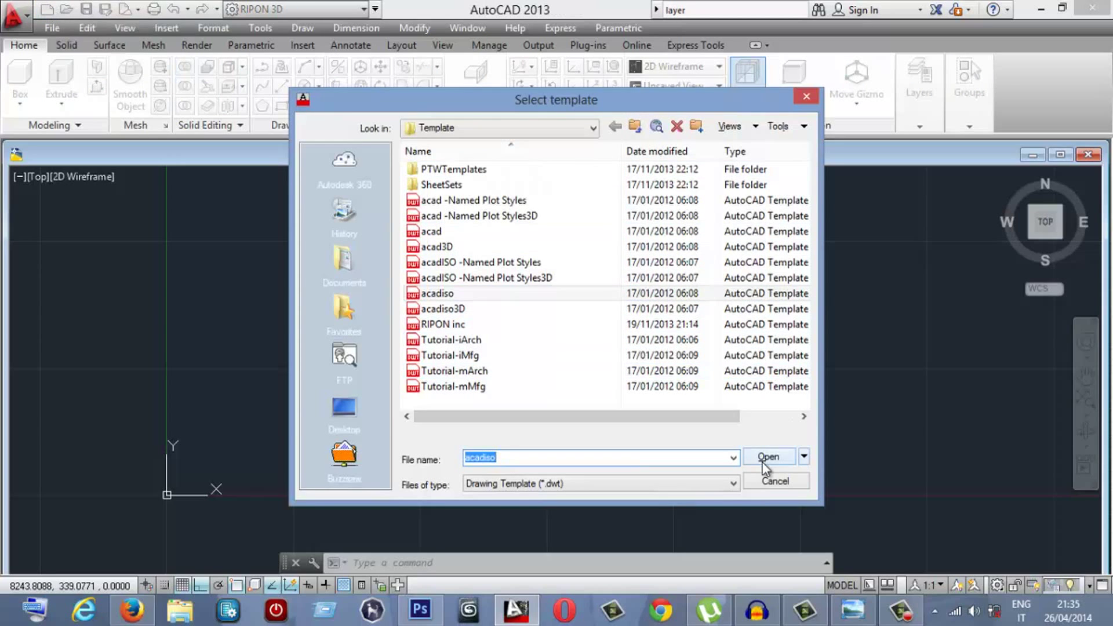
left_click(769, 458)
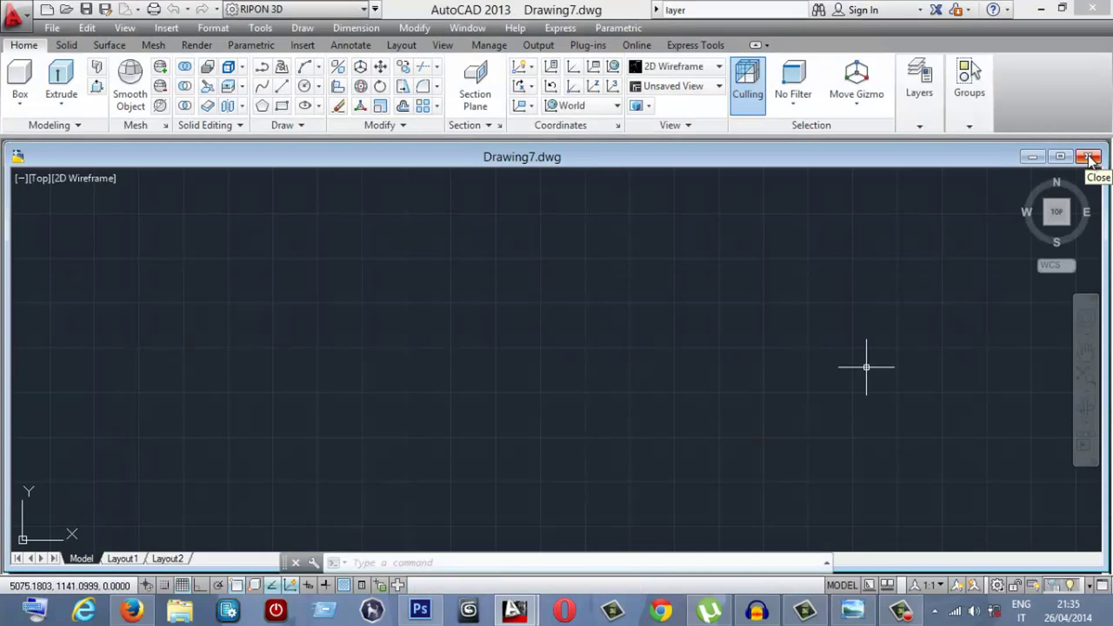
left_click(1088, 162)
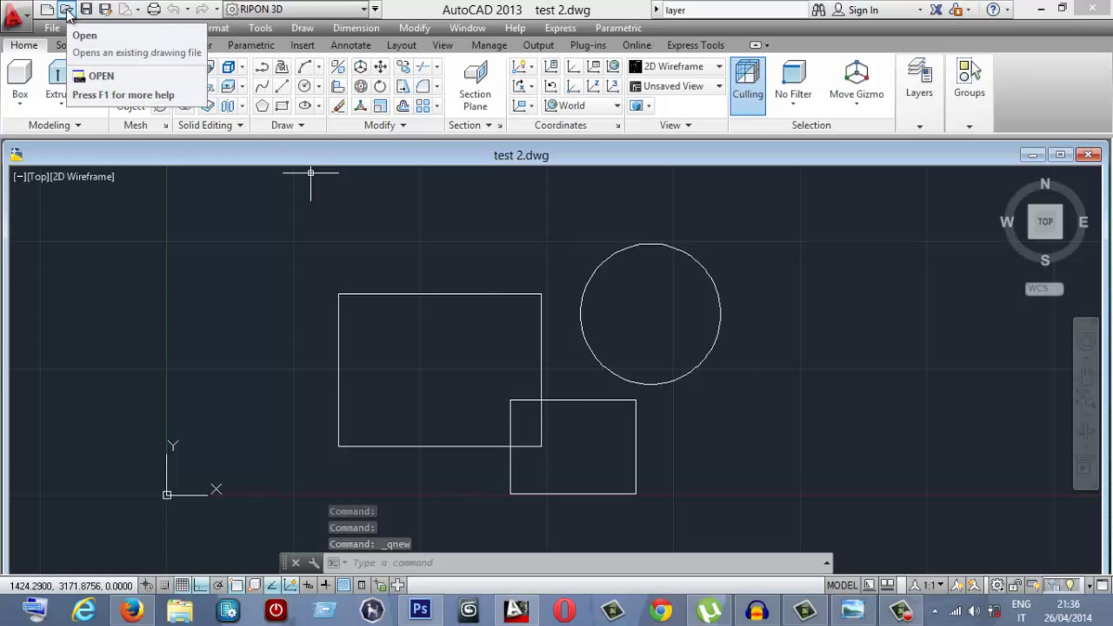
Preview the Open file browser and the Plot dialog, closing both without changes
left_click(67, 11)
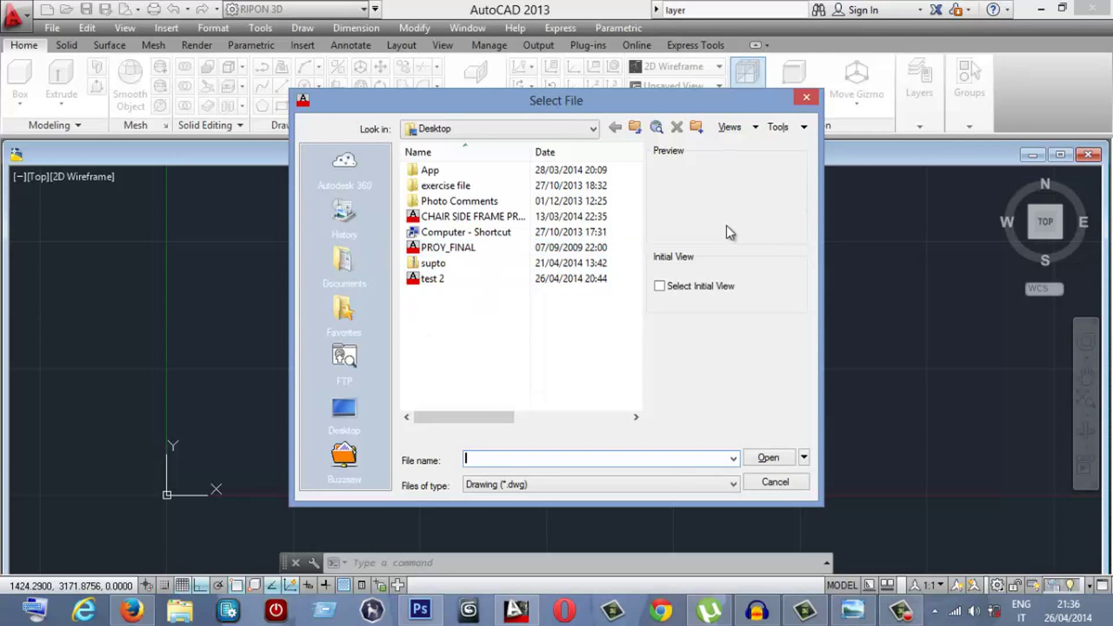
left_click(804, 100)
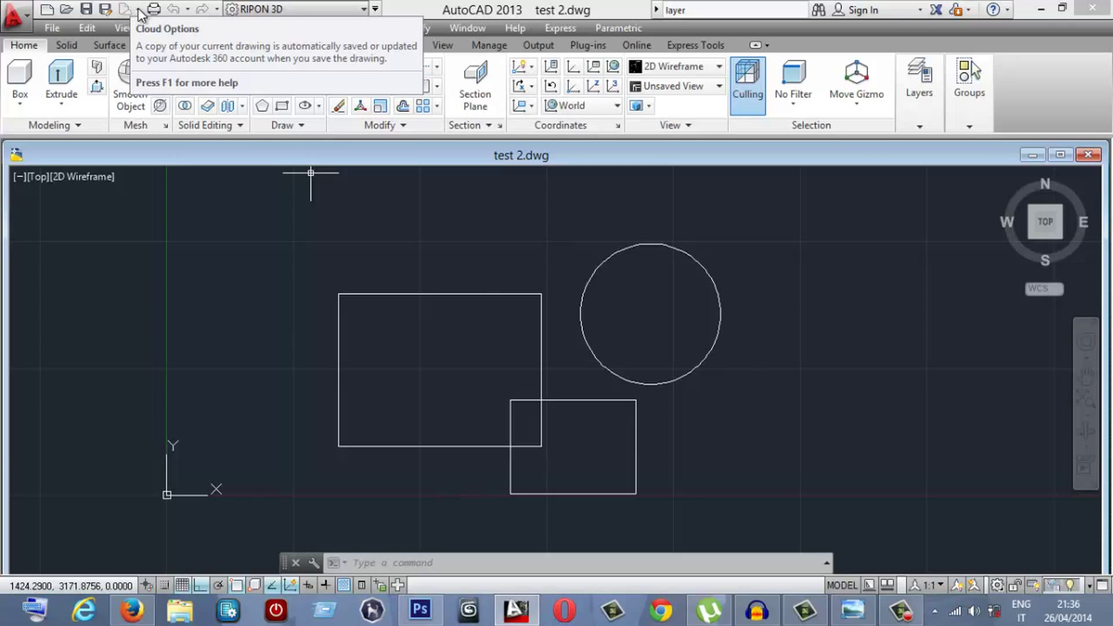
left_click(153, 10)
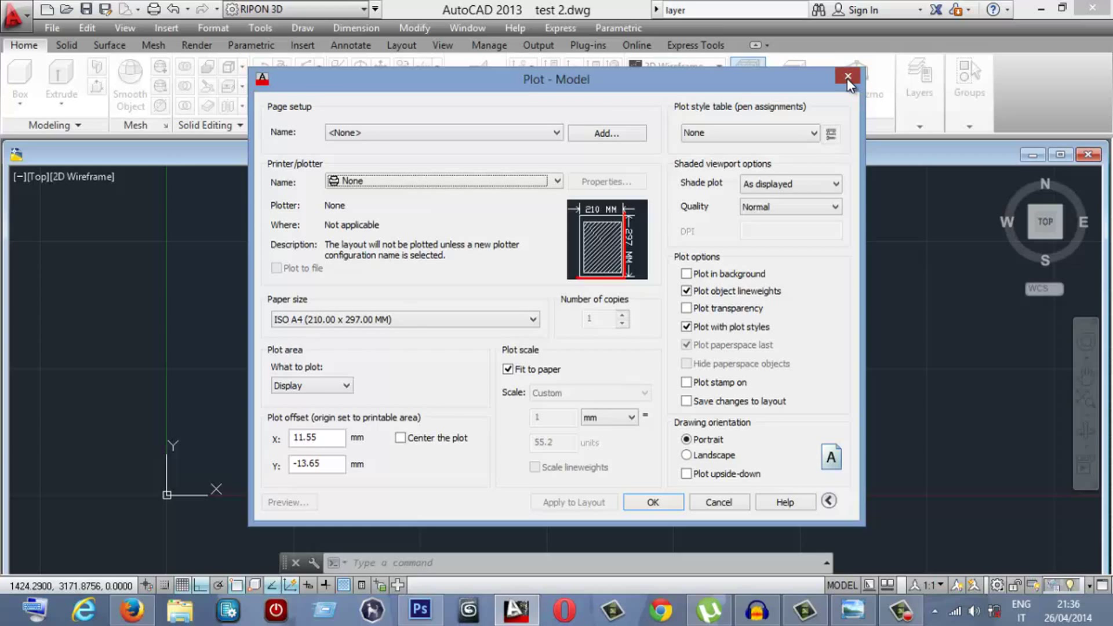
left_click(846, 77)
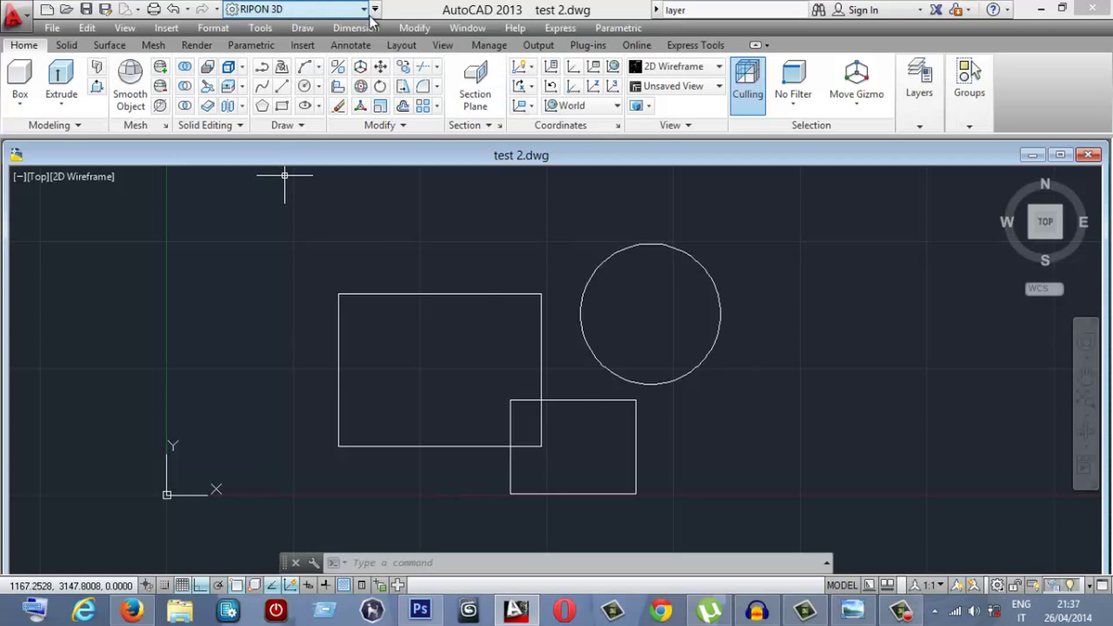
Inspect the RIPON 3D and Drafting & Annotation Default workspaces in the interface customization editor
left_click(363, 12)
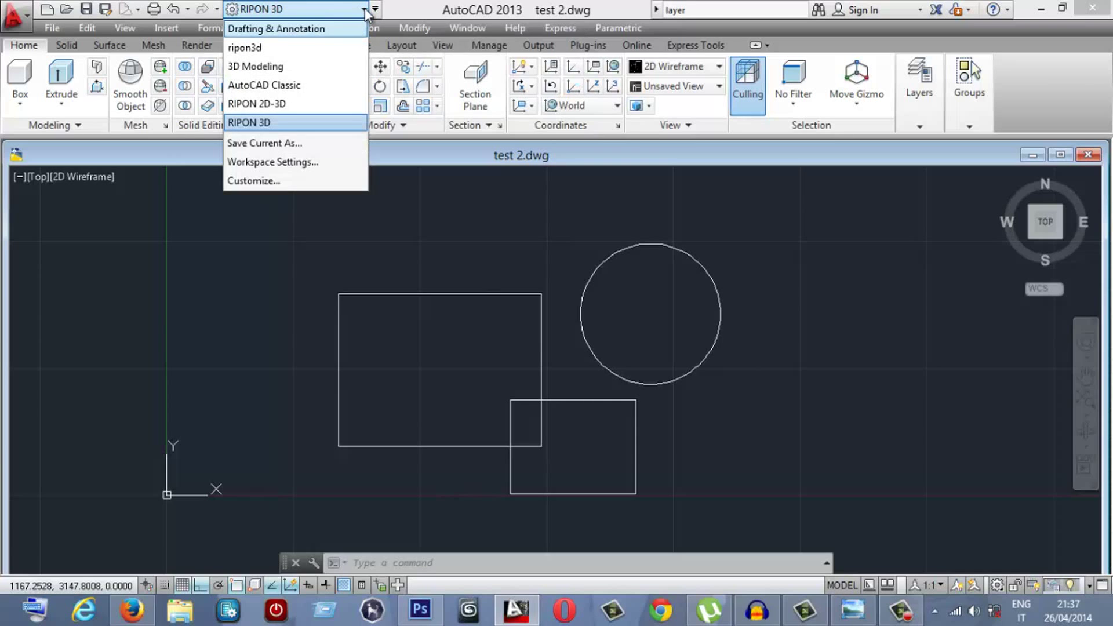
left_click(365, 11)
left_click(365, 12)
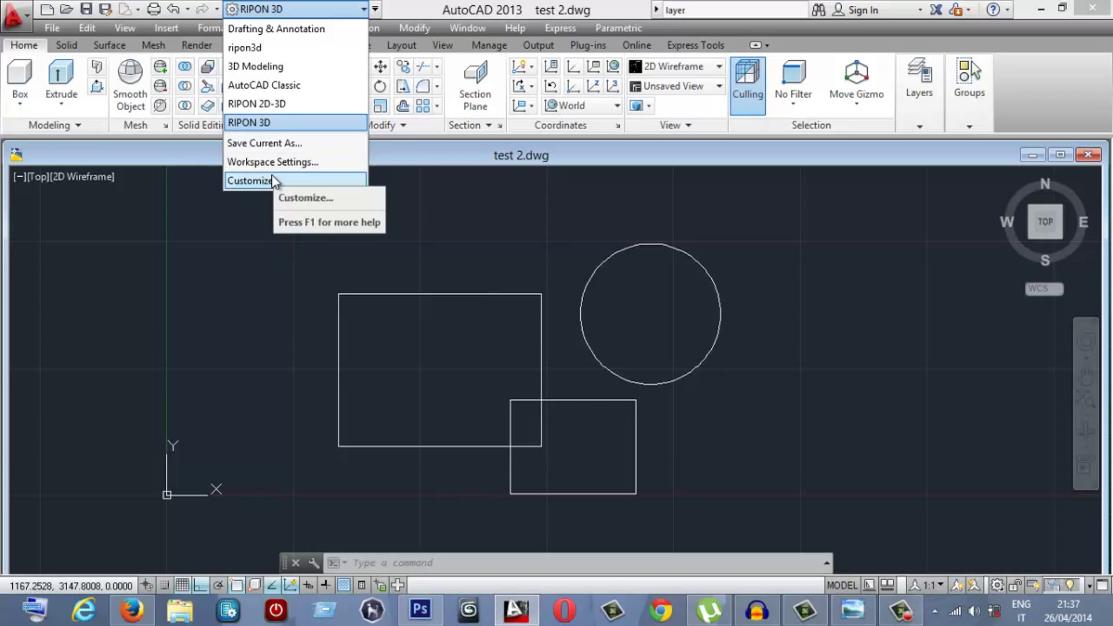
left_click(272, 180)
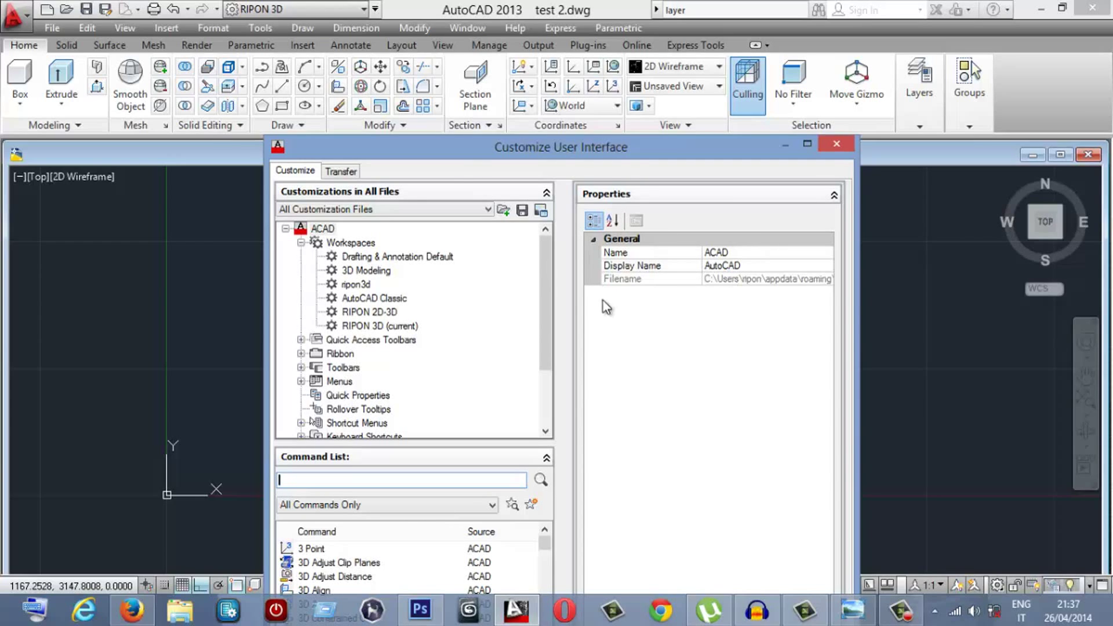
left_click(381, 326)
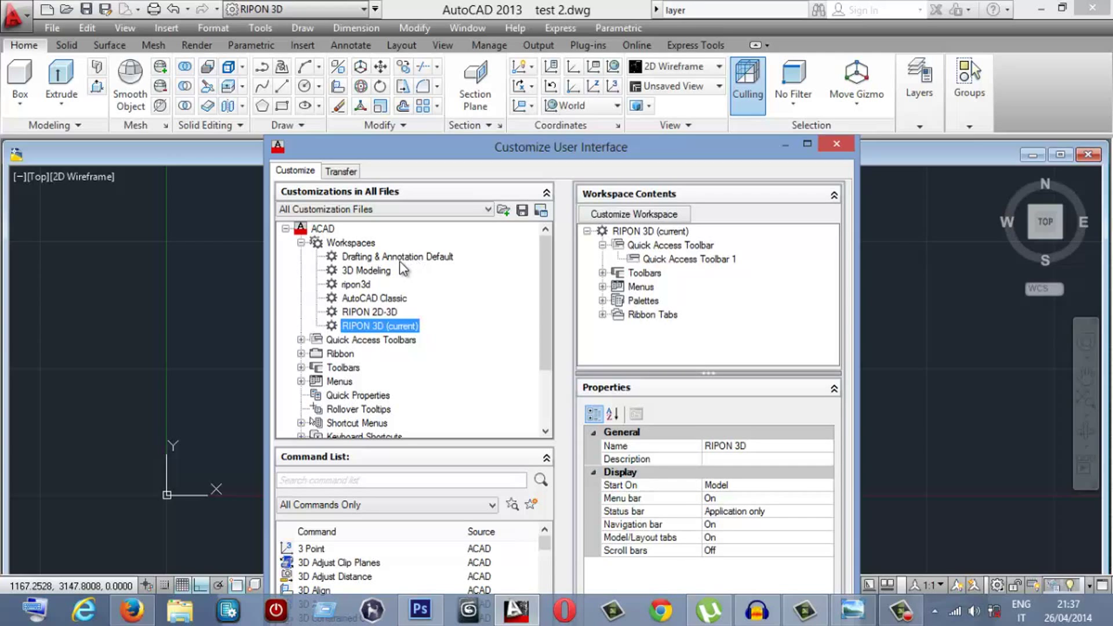
left_click(451, 258)
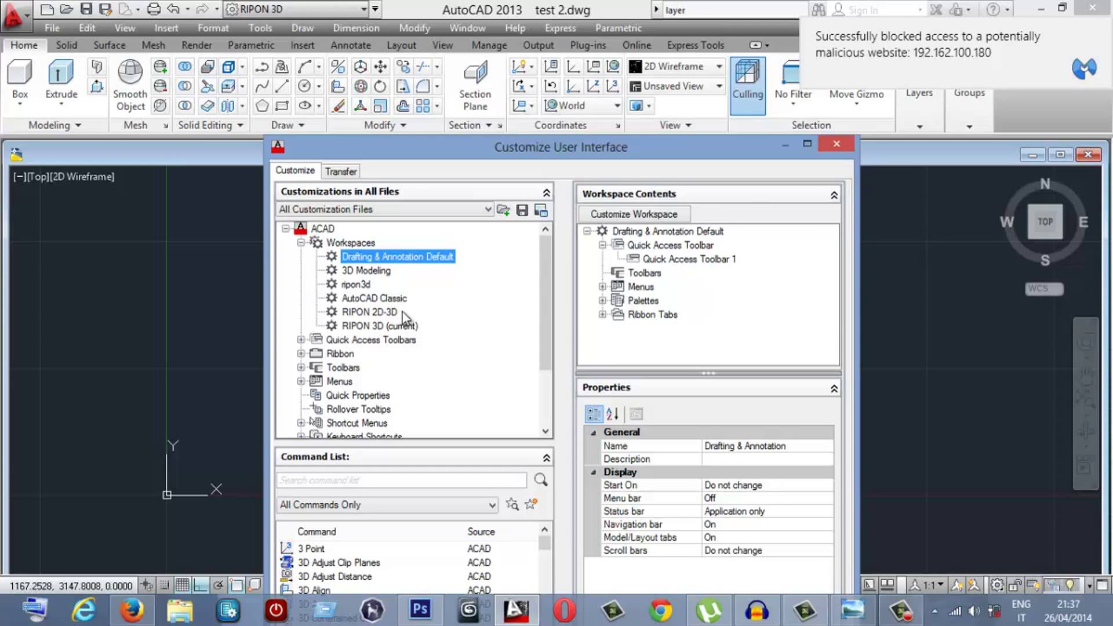
left_click(848, 152)
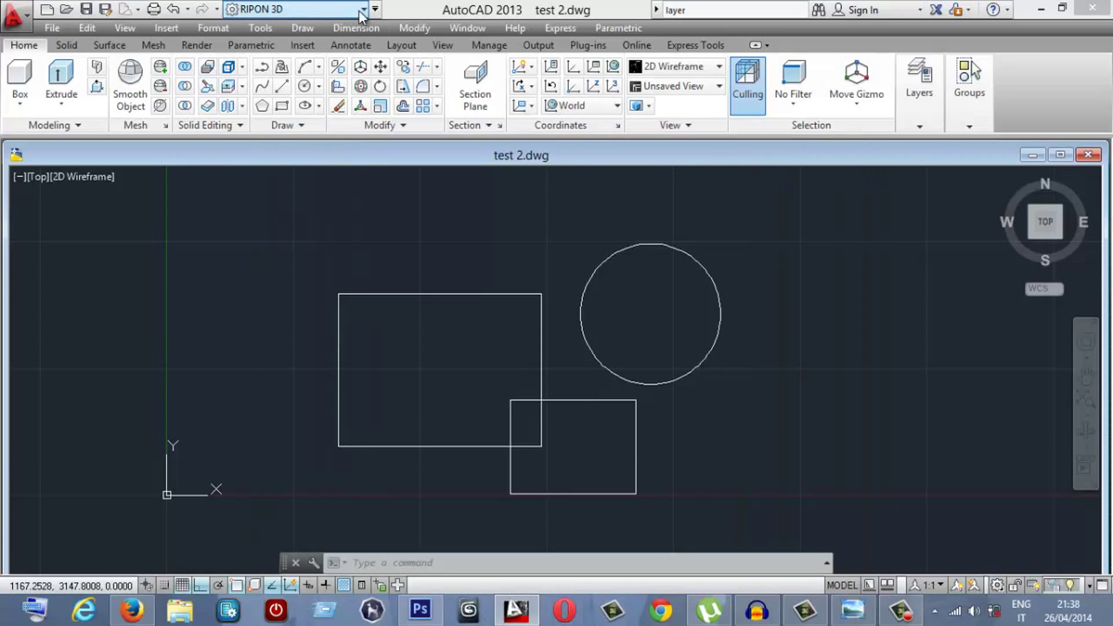
Review the workspace settings without changes, keeping RIPON 3D as the current workspace
left_click(363, 10)
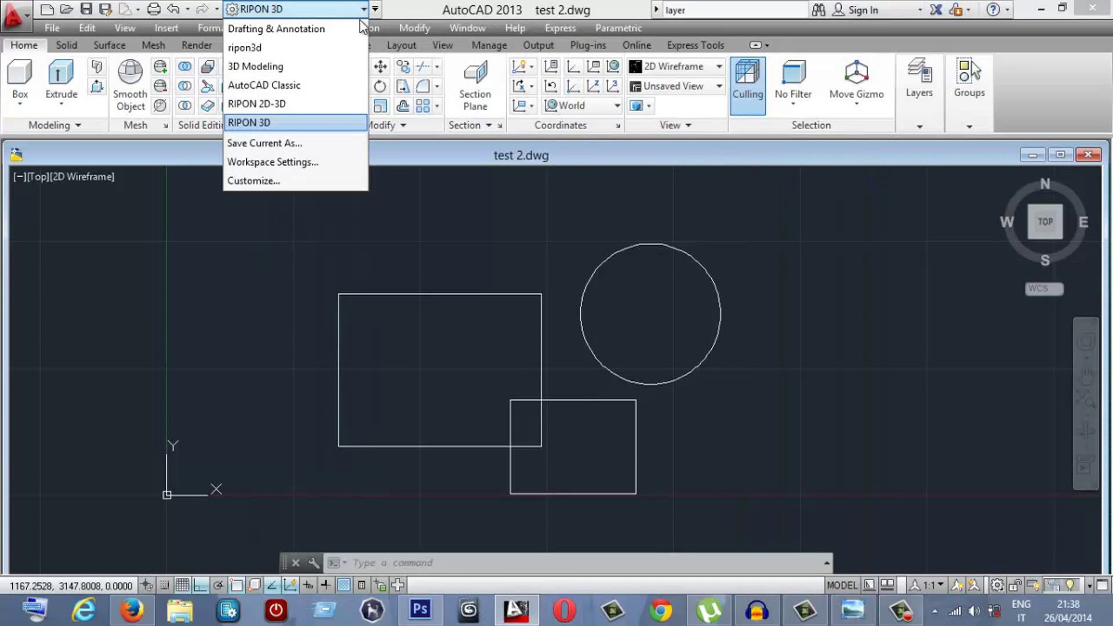
left_click(283, 164)
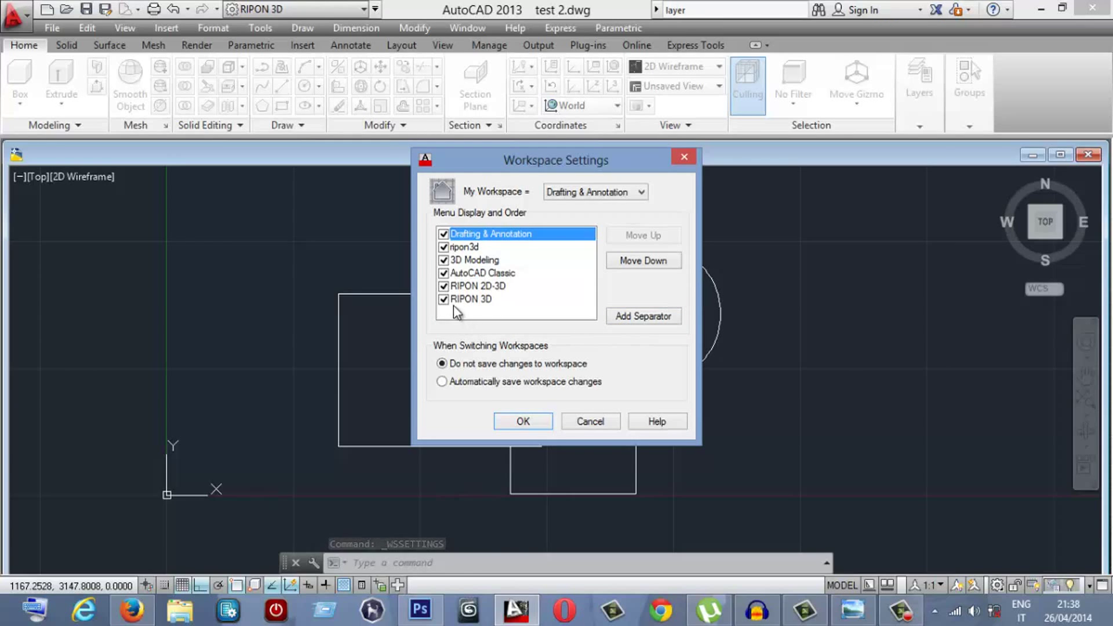
left_click(683, 156)
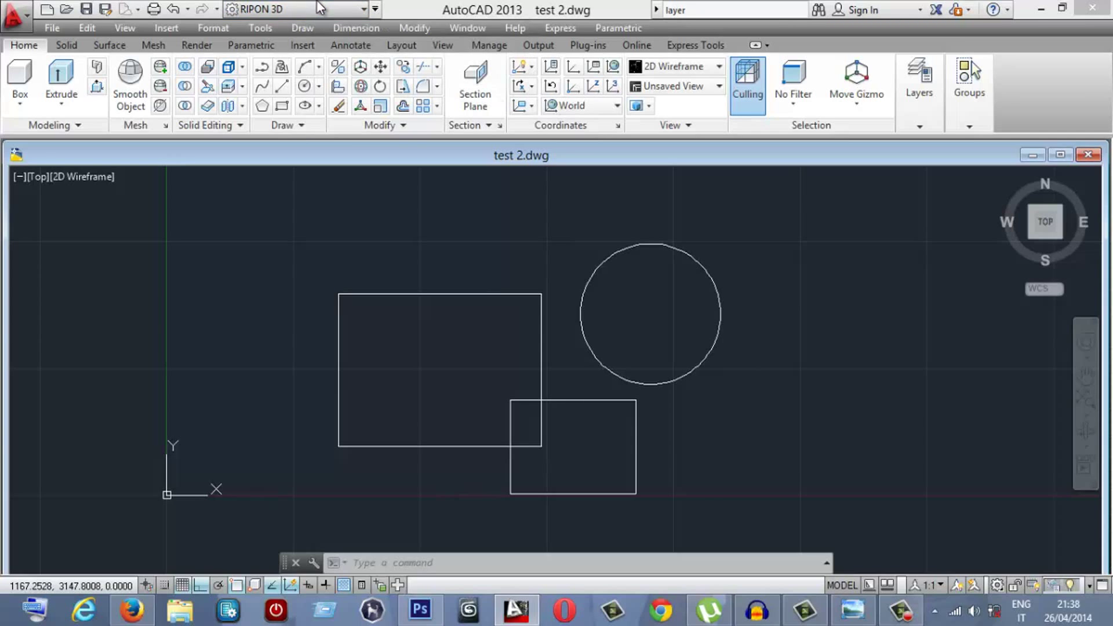
left_click(363, 10)
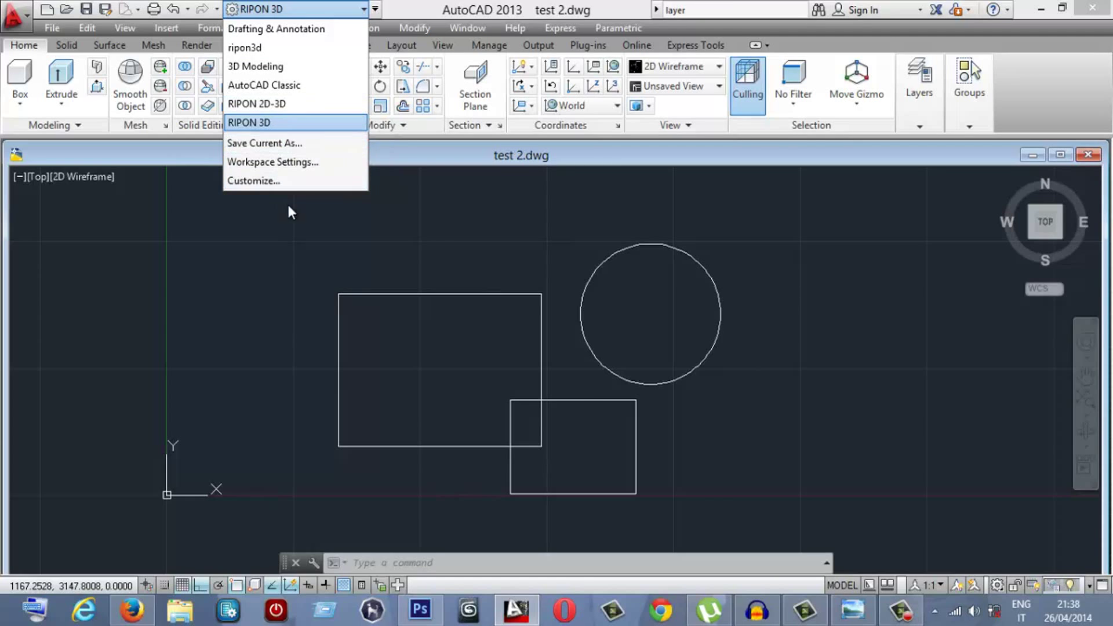
left_click(418, 219)
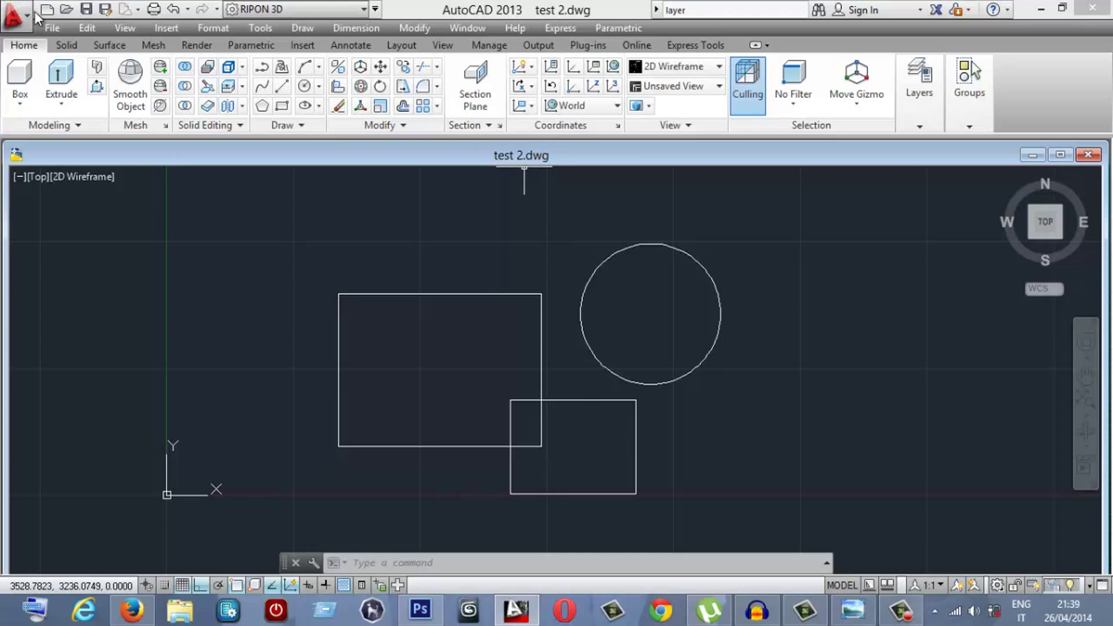
Open PROY_FINAL from the Desktop, continuing past both Educational Version plot-stamp warnings
left_click(64, 11)
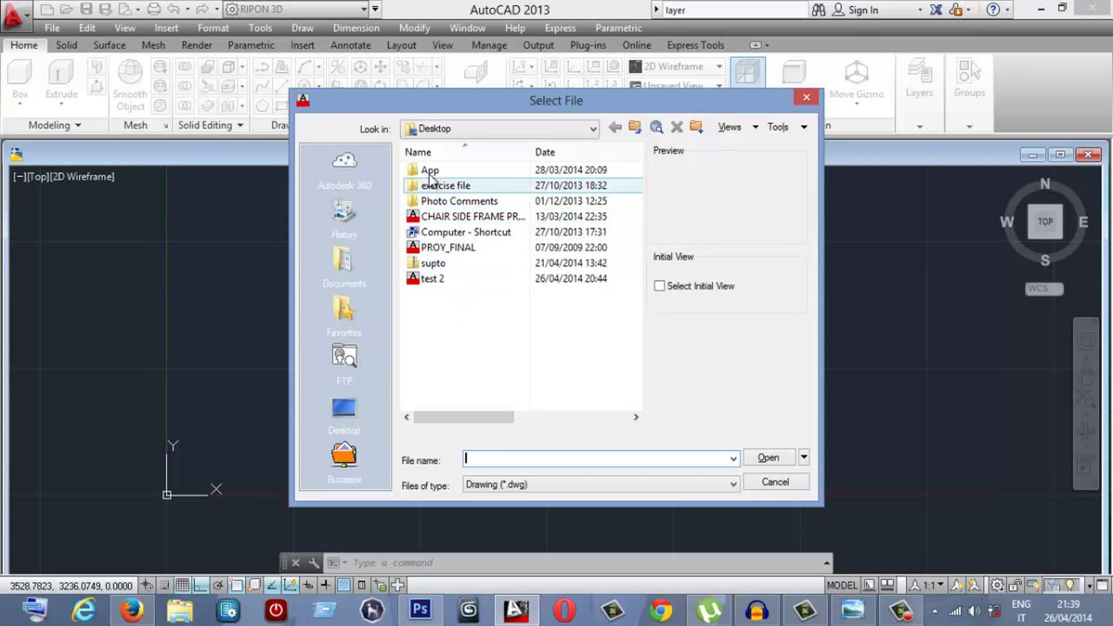
left_click(443, 185)
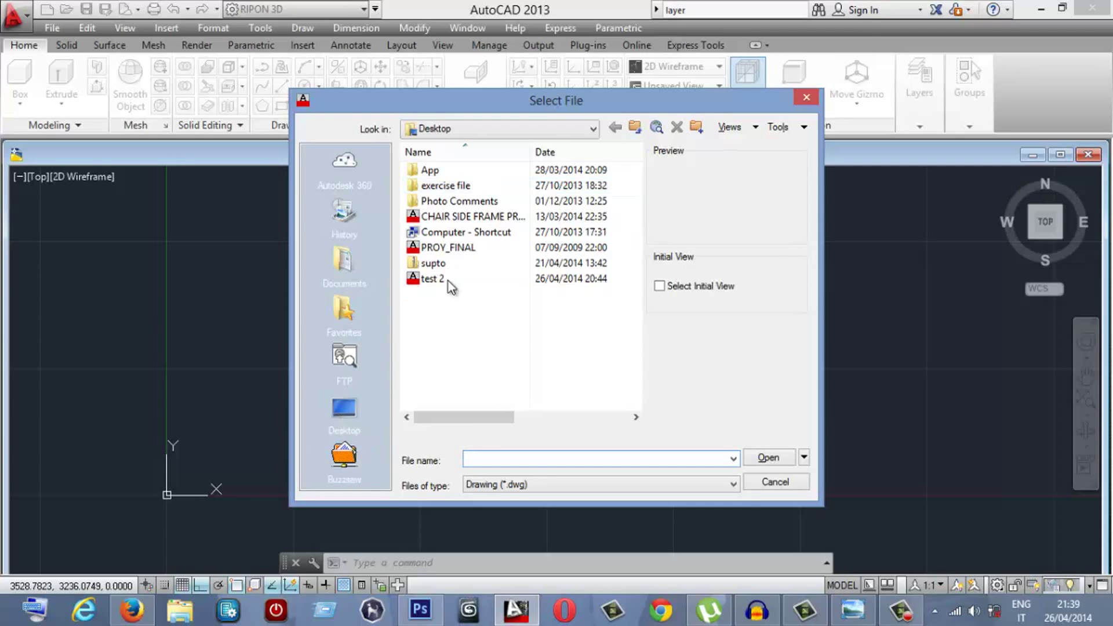
mouse_move(447, 248)
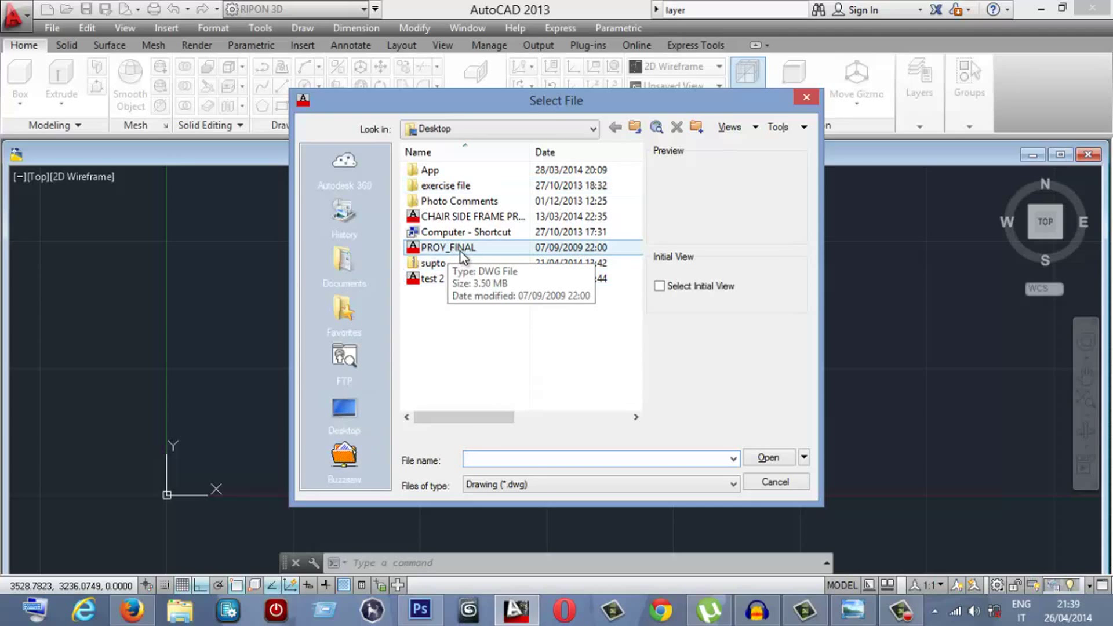
double_click(461, 248)
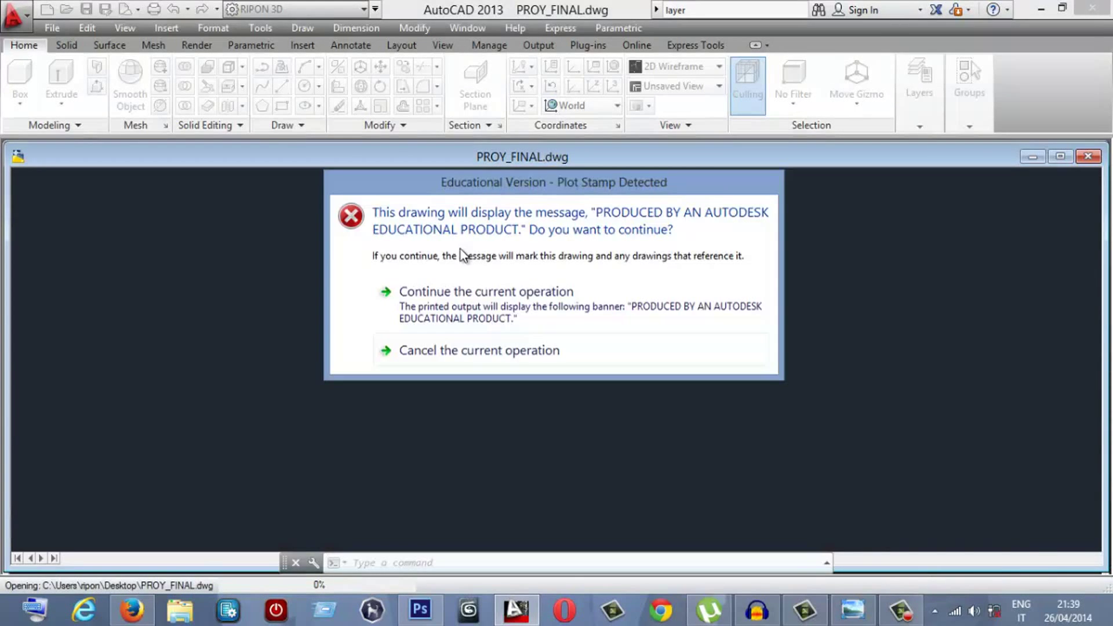
left_click(455, 307)
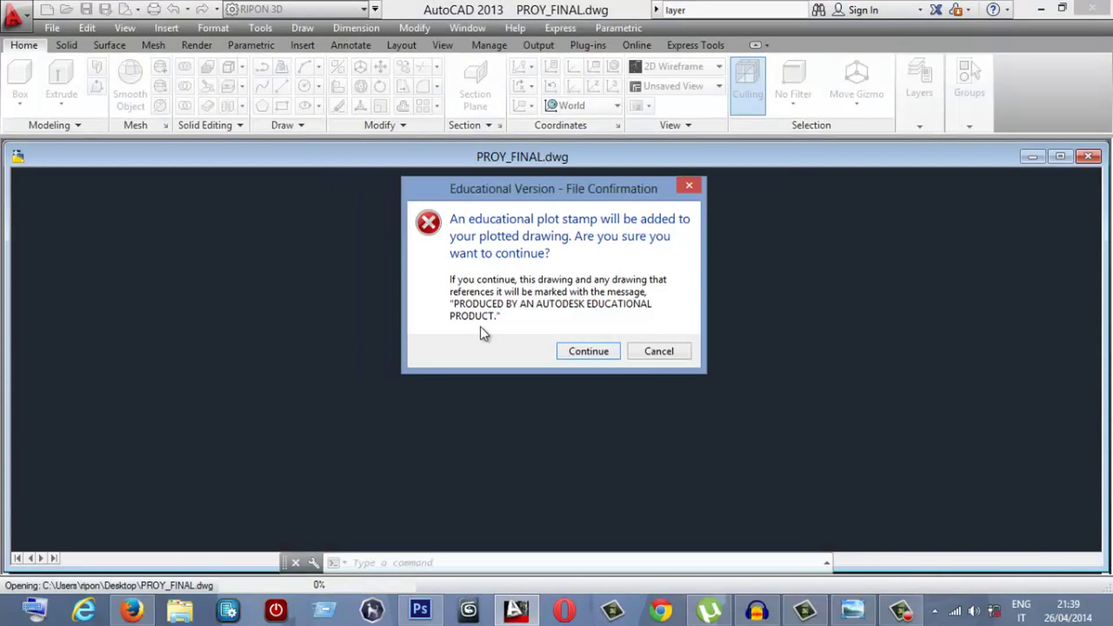
left_click(603, 352)
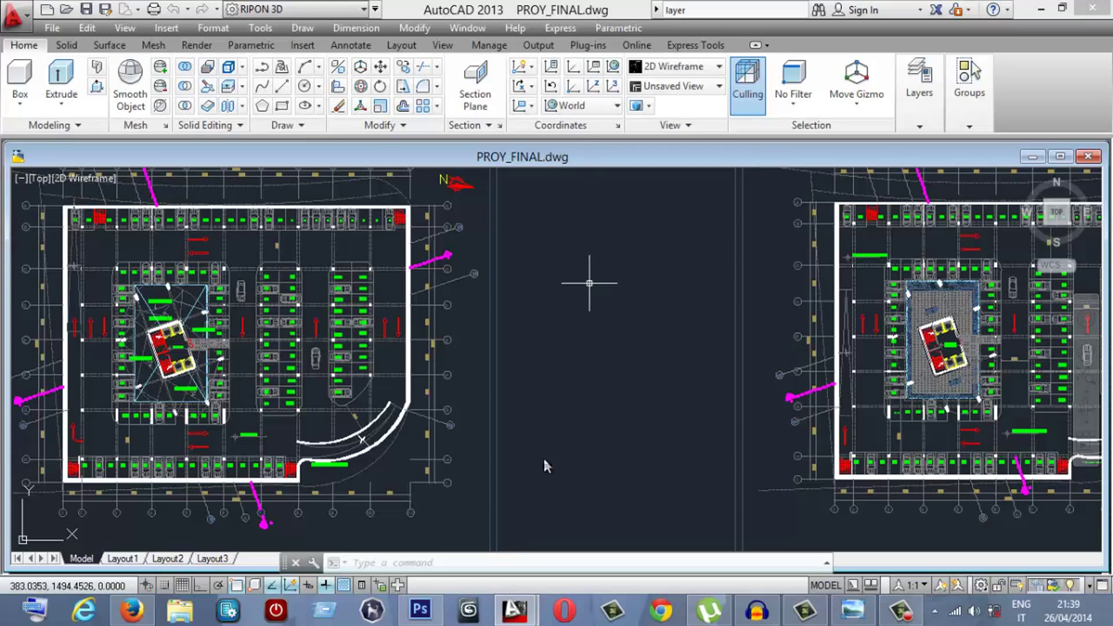
mouse_move(516, 610)
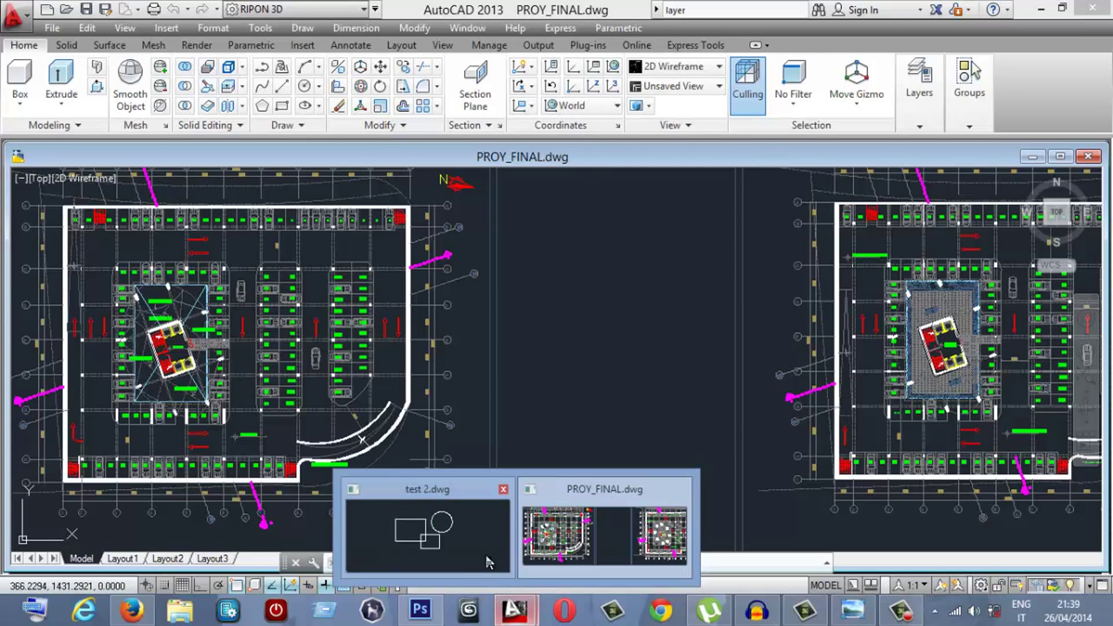
Return to test 2.dwg from the file tab previews and erase the InfoCenter search text
left_click(468, 516)
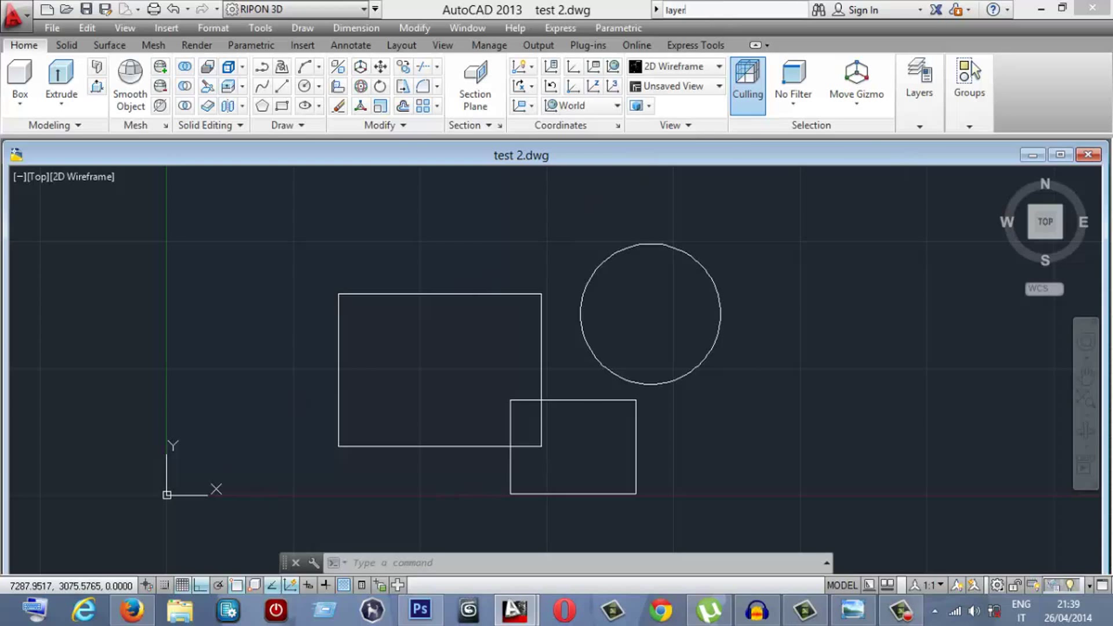
key("BackSpace")
key("BackSpace")
key("BackSpace")
key("BackSpace")
Search Help for 'layer' and open the To Create a New Layer topic from About Layers
type("l")
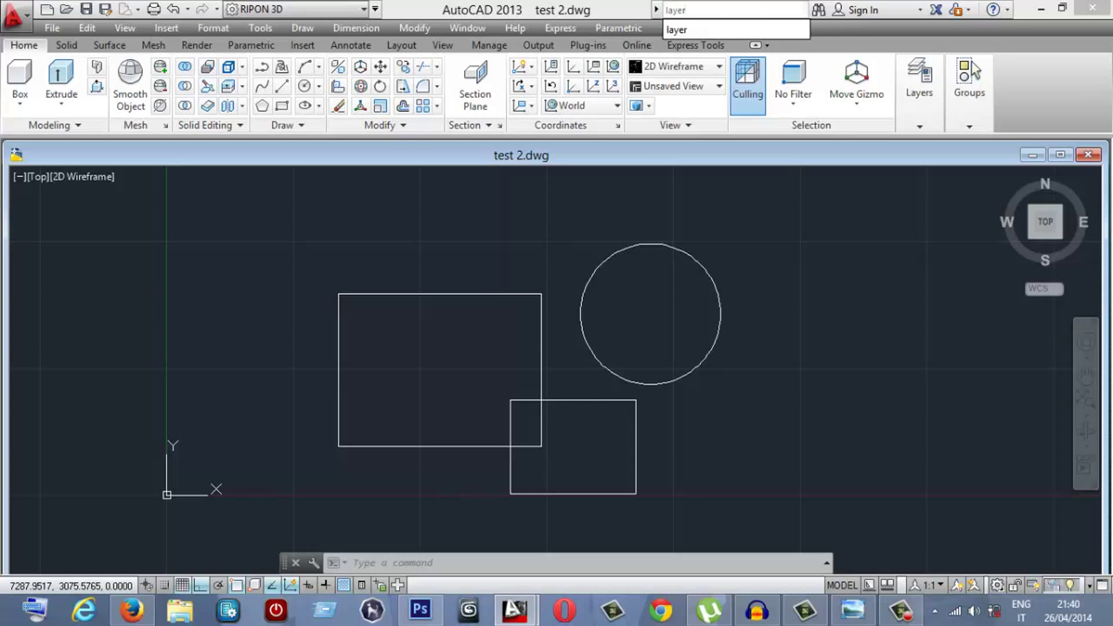
key("Return")
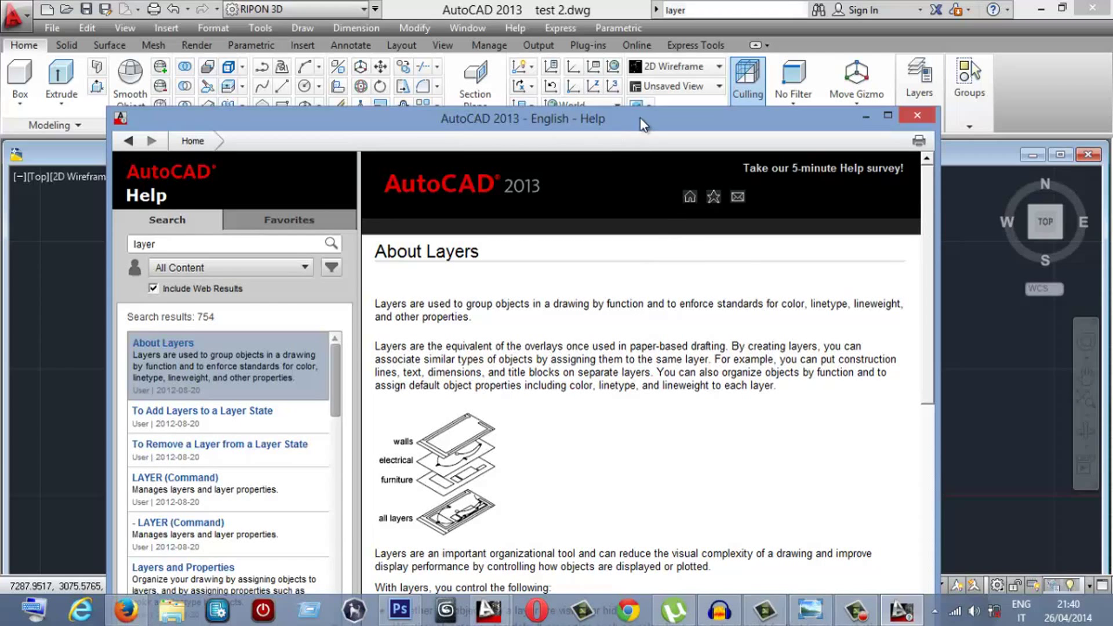
left_click_drag(641, 123, 658, 86)
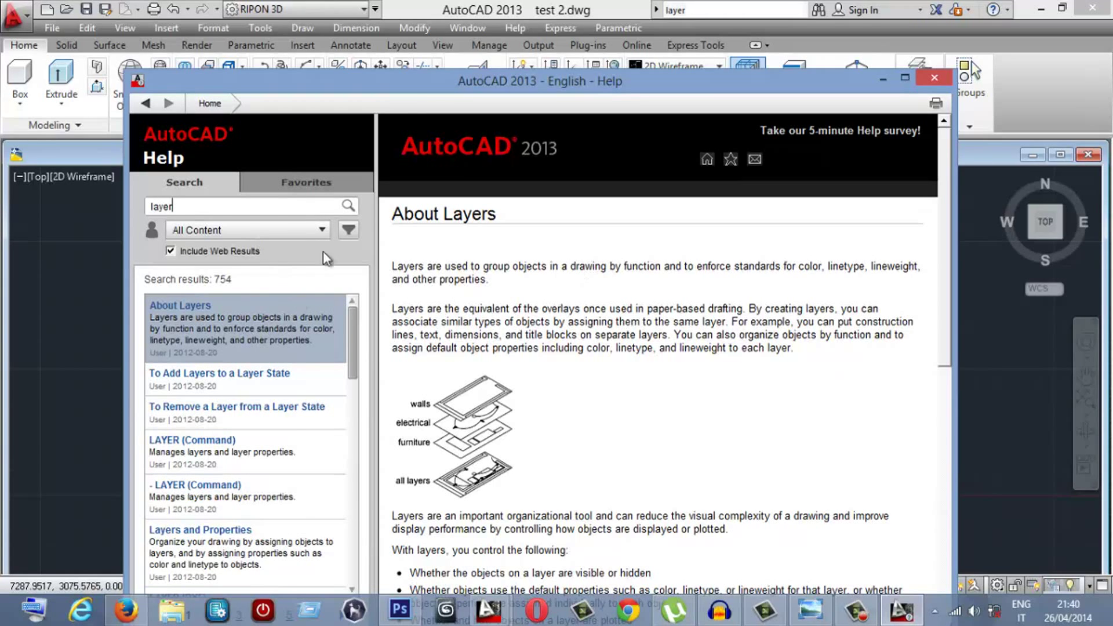
scroll(471, 371, "down", 1)
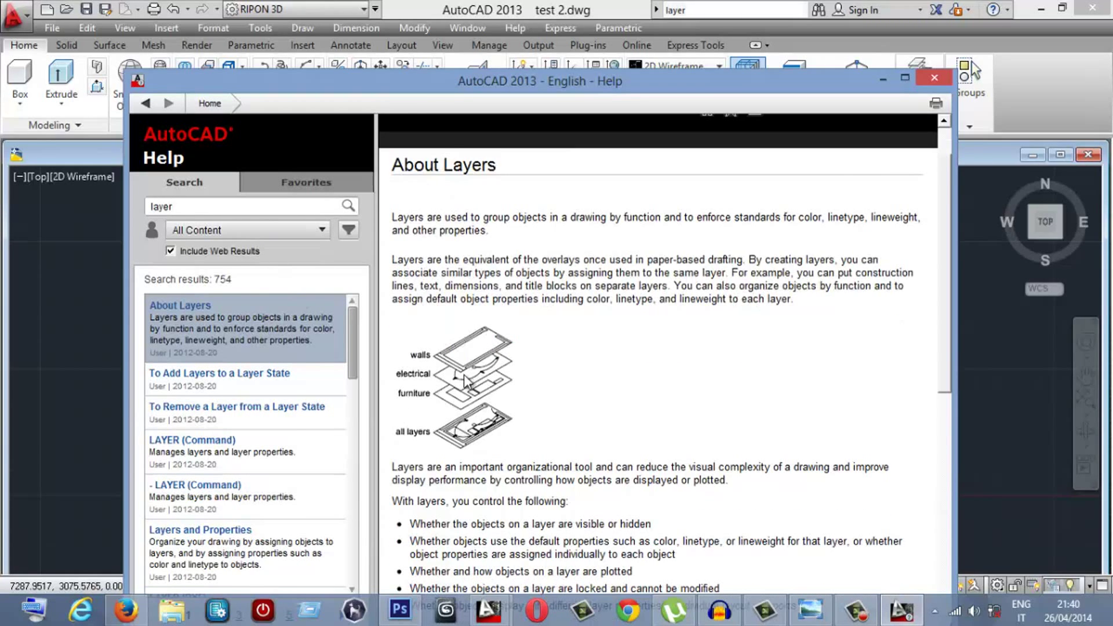
scroll(510, 301, "down", 2)
scroll(528, 303, "down", 2)
scroll(527, 304, "down", 4)
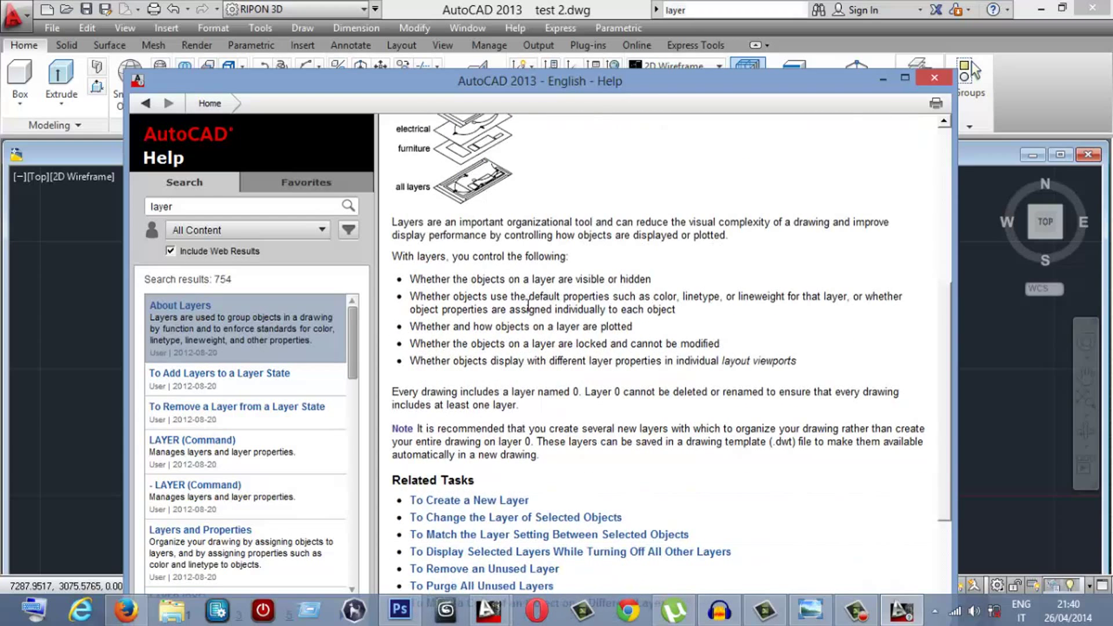
scroll(528, 307, "down", 2)
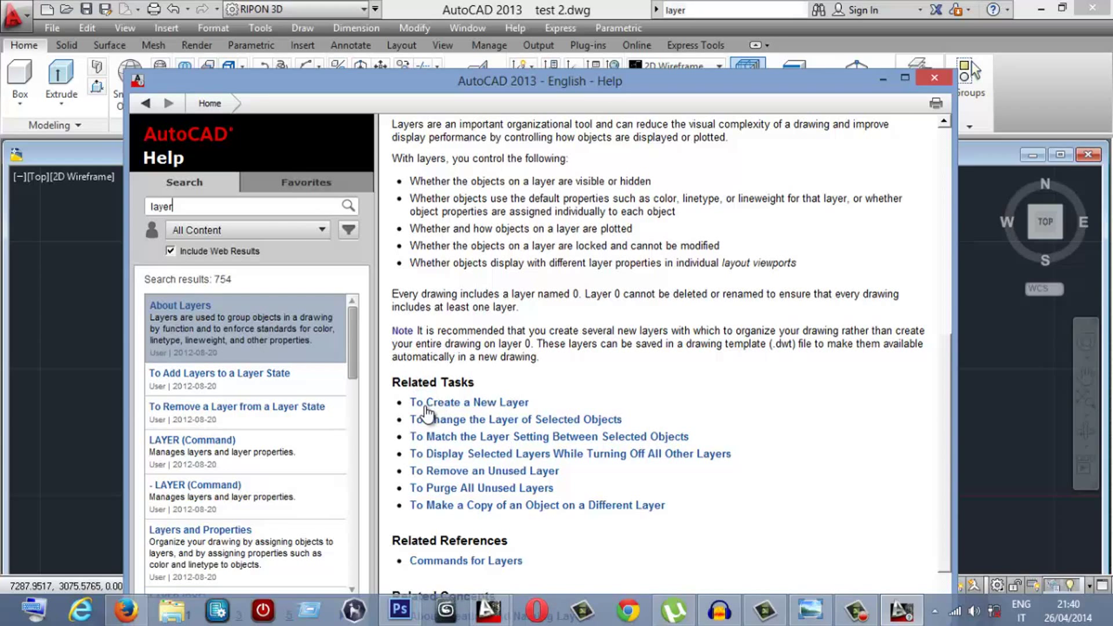
left_click(498, 404)
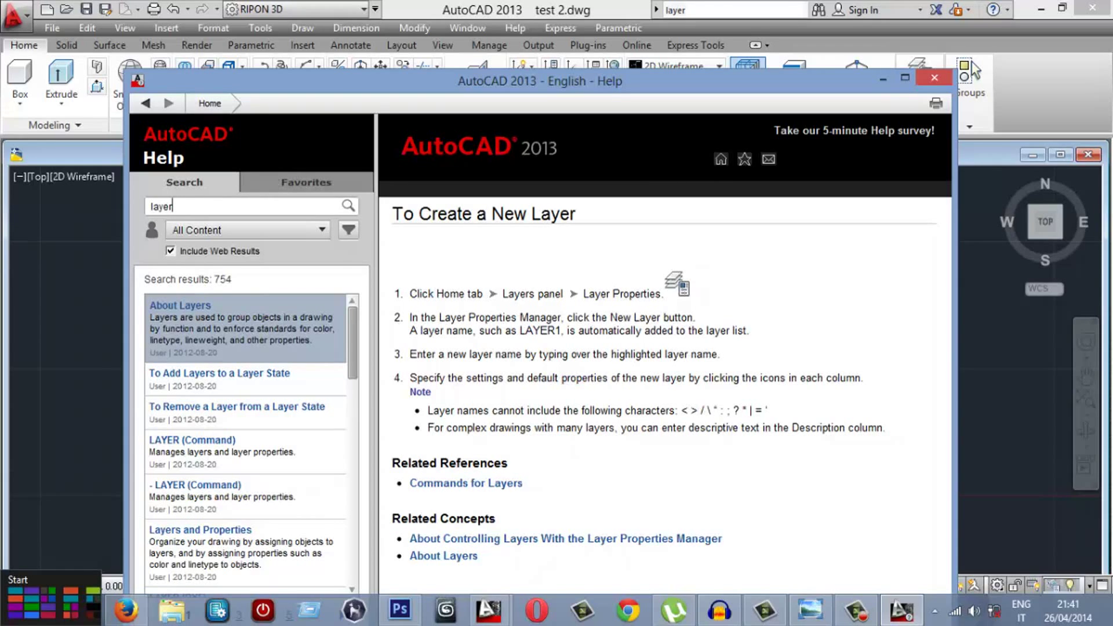
Search Help for 'plot' and scroll through the PLOT (Command) topic
key("BackSpace")
key("BackSpace")
key("BackSpace")
key("BackSpace")
type("plot")
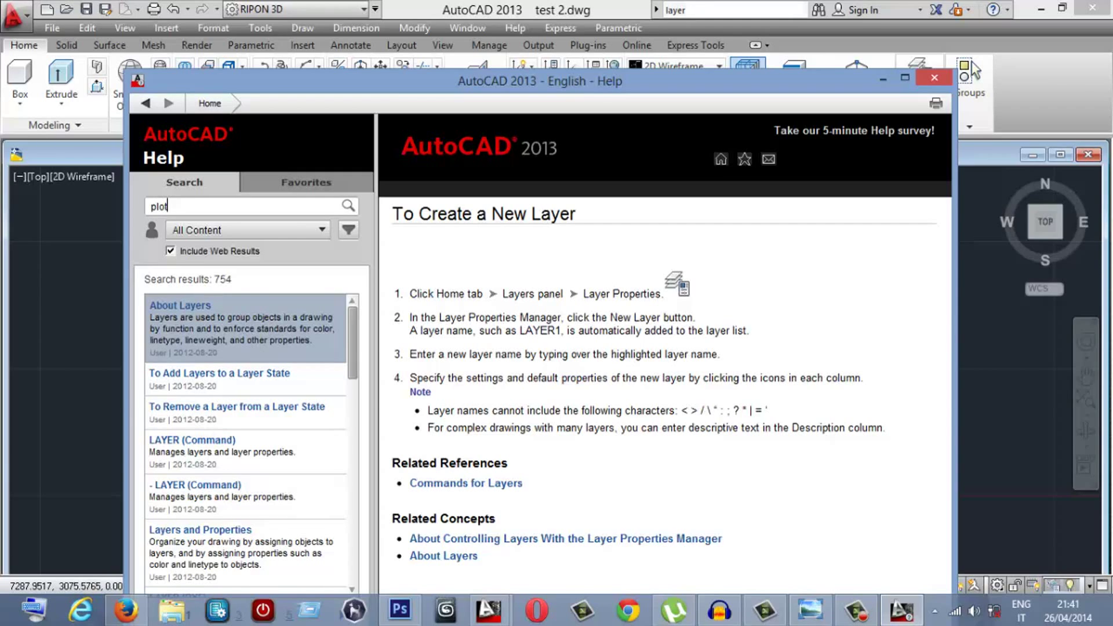
key("Return")
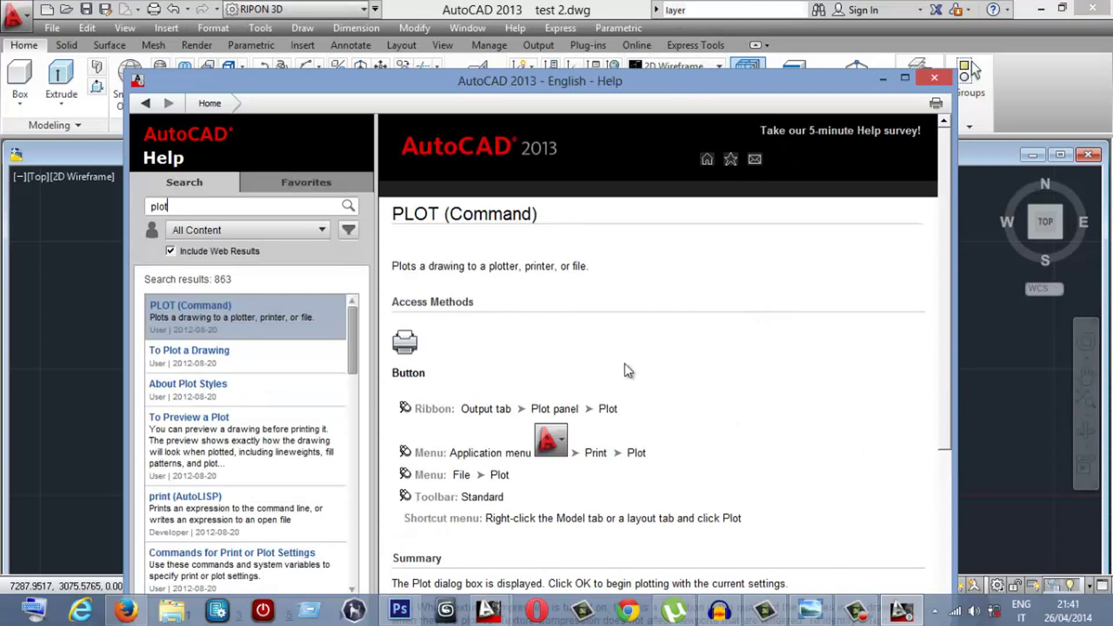
scroll(626, 365, "down", 3)
scroll(630, 374, "down", 2)
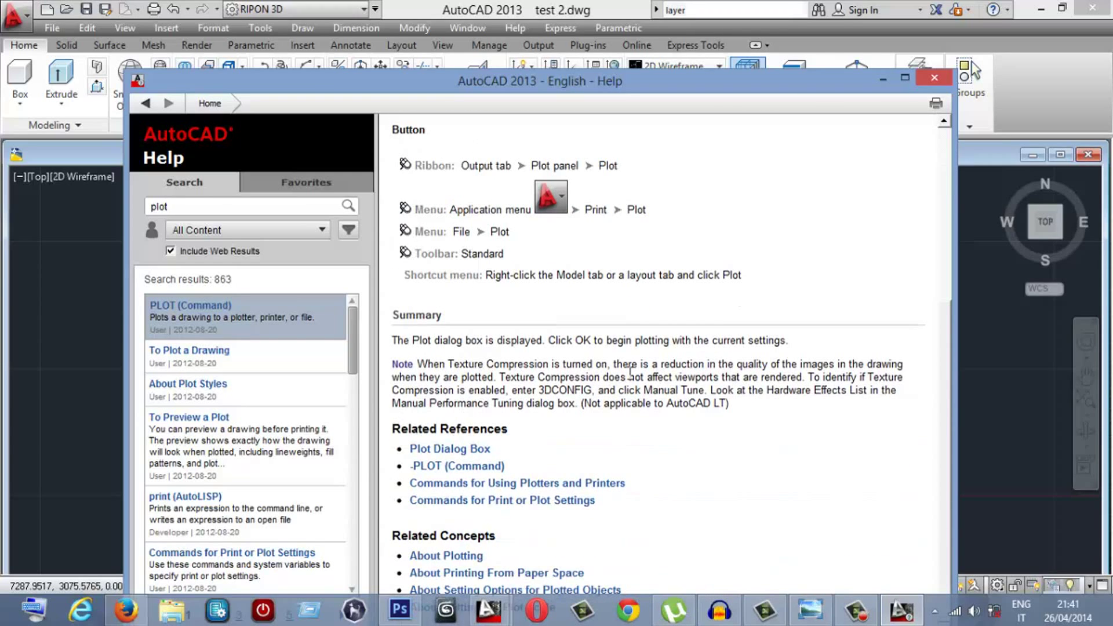
scroll(630, 373, "up", 2)
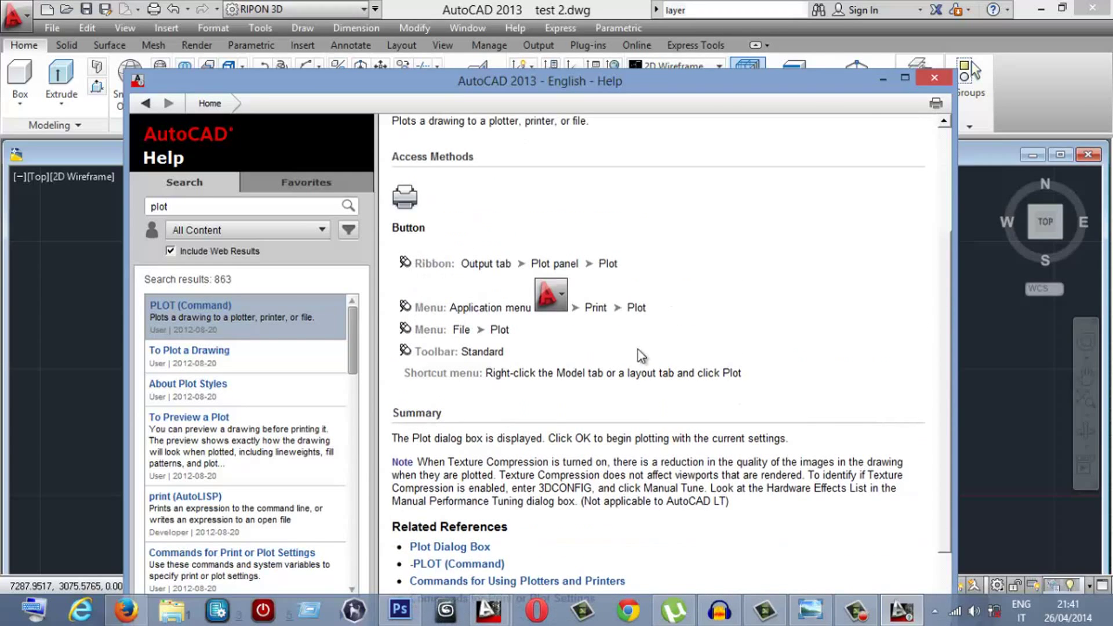
left_click(941, 77)
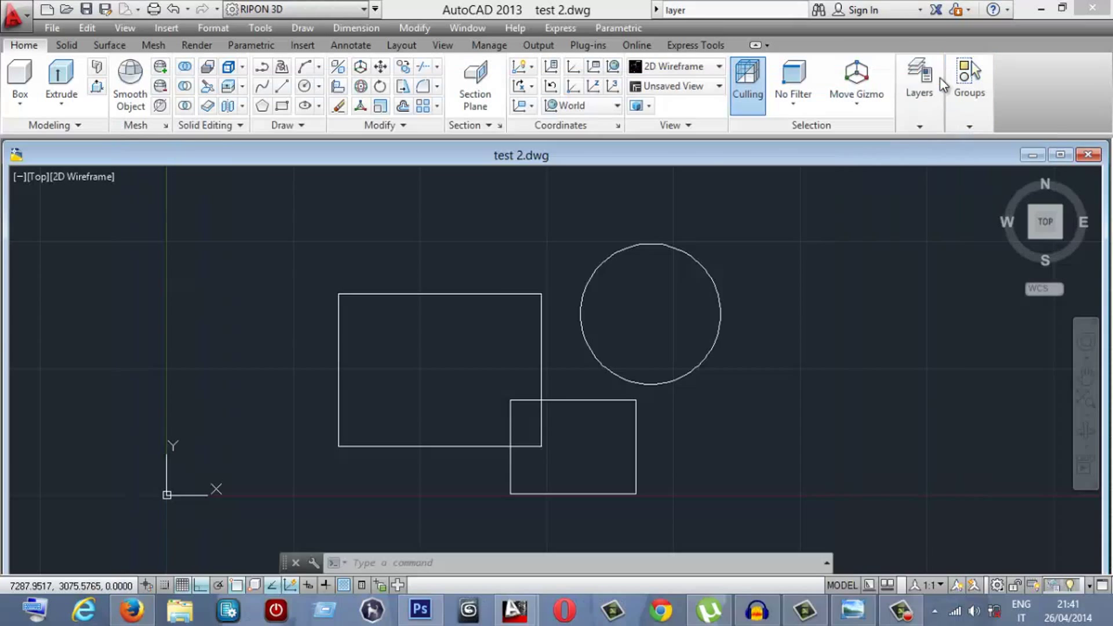